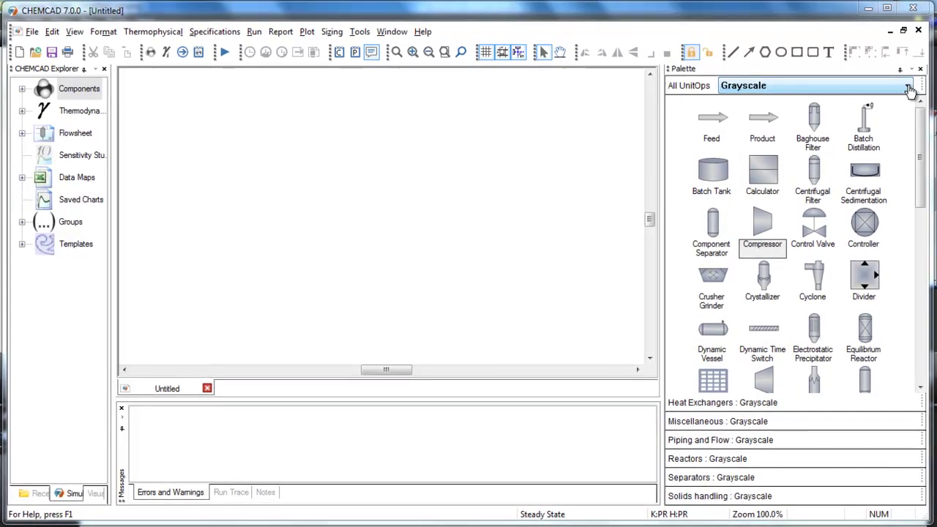
Switch the palette unit icons to wireframe, then back to grayscale.
left_click(897, 86)
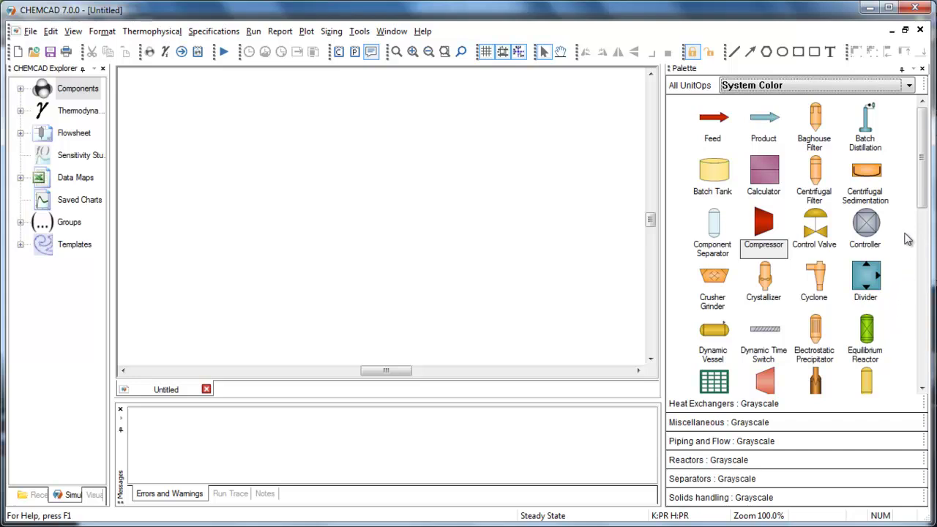
left_click(909, 87)
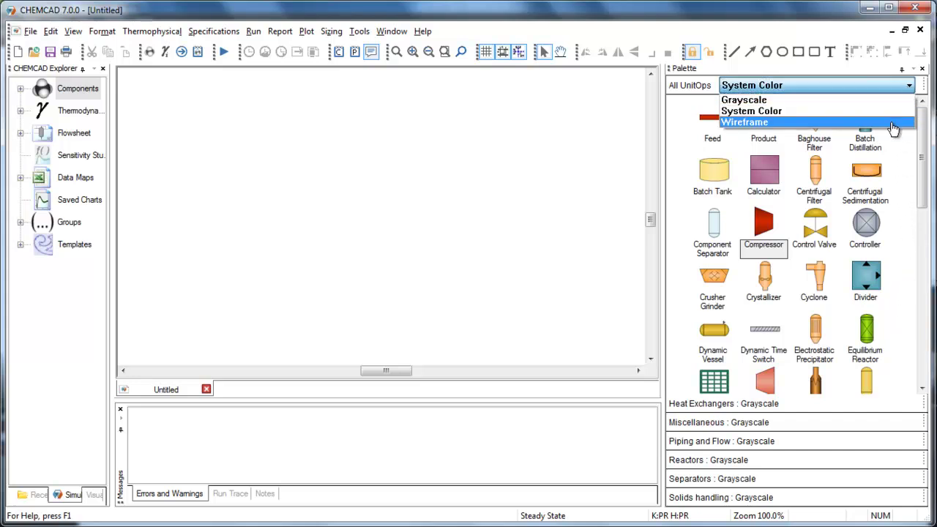
left_click(893, 124)
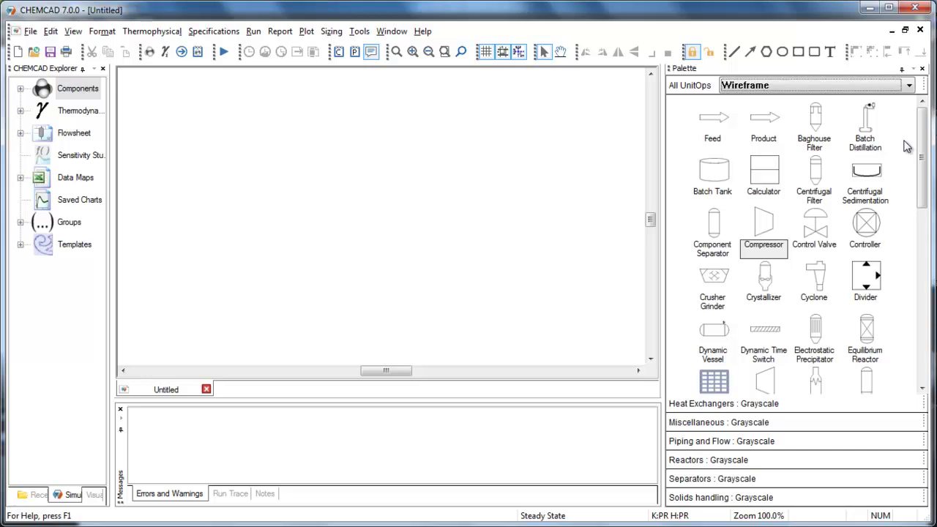
left_click(909, 88)
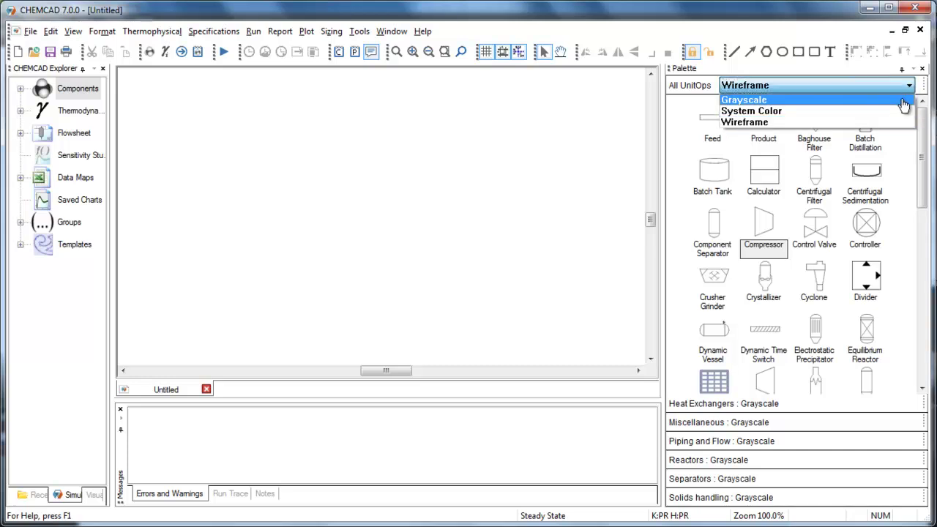
left_click(904, 100)
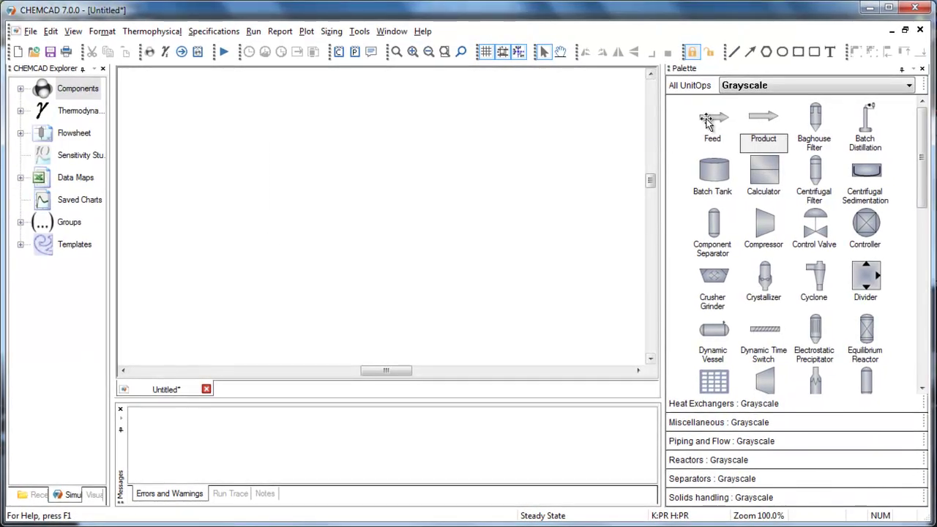
Place a feed at left, two products at right, and a vertical flash vessel between them.
left_click(713, 121)
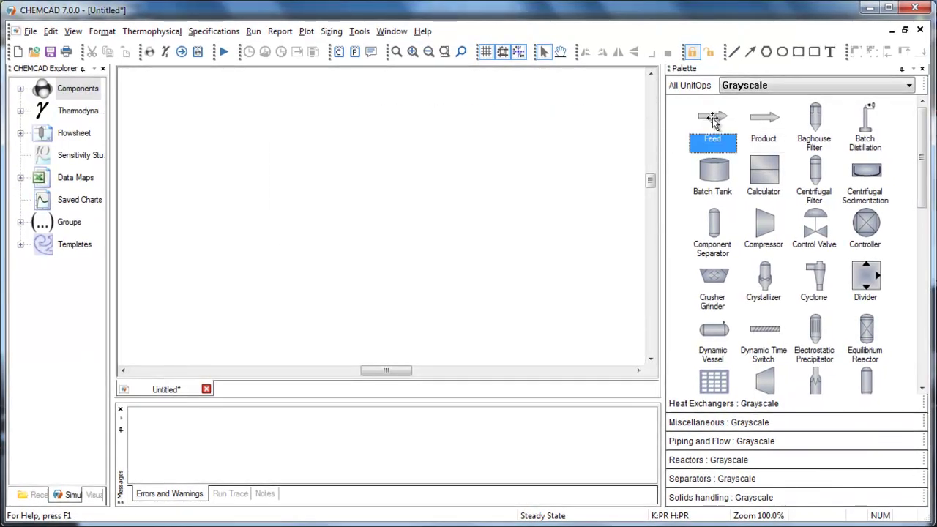
left_click(178, 226)
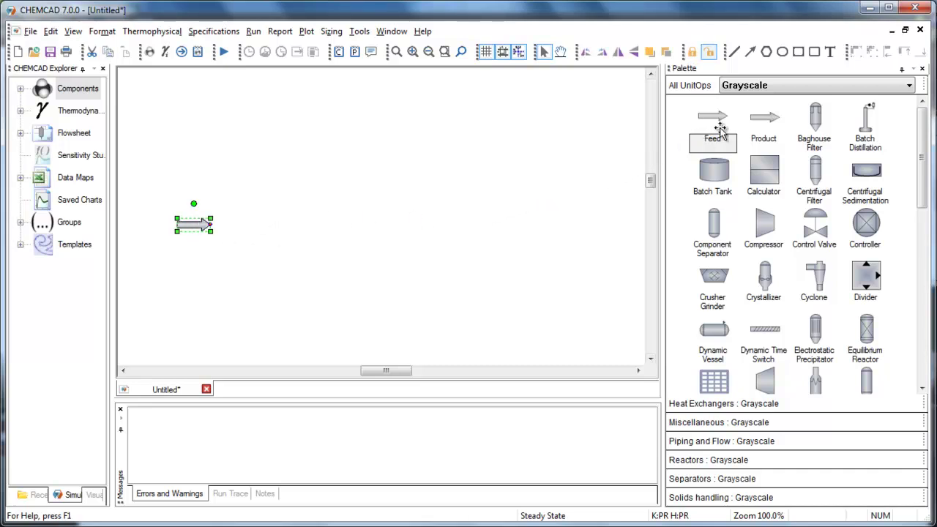
left_click(759, 122)
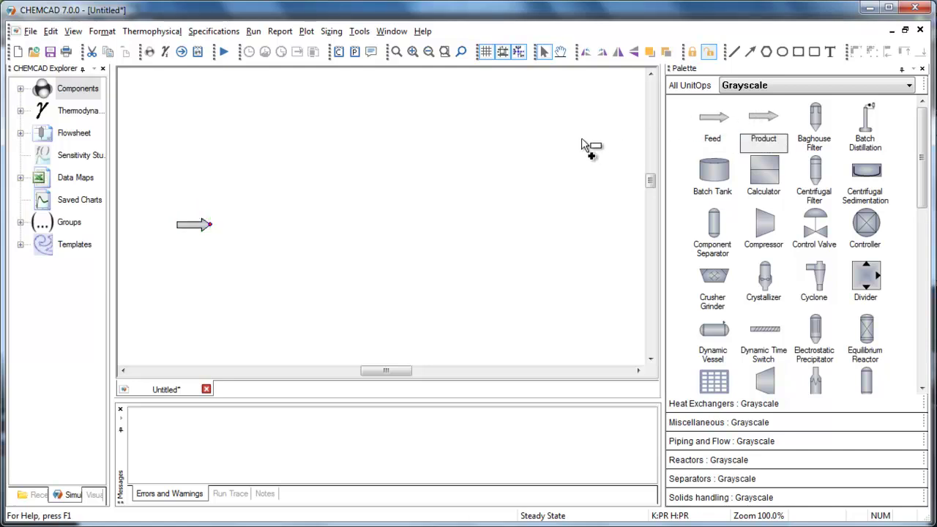
left_click(437, 146)
left_click(767, 120)
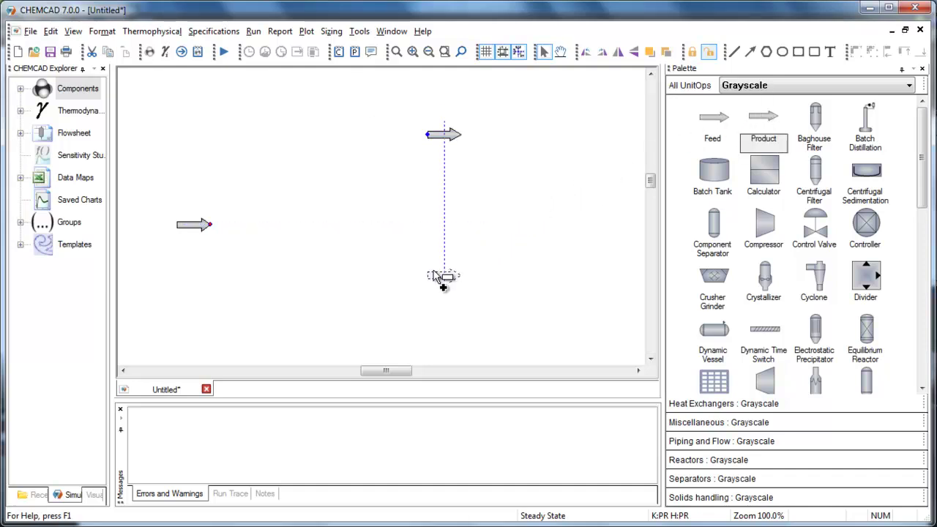
left_click(433, 274)
left_click_drag(807, 364, 325, 205)
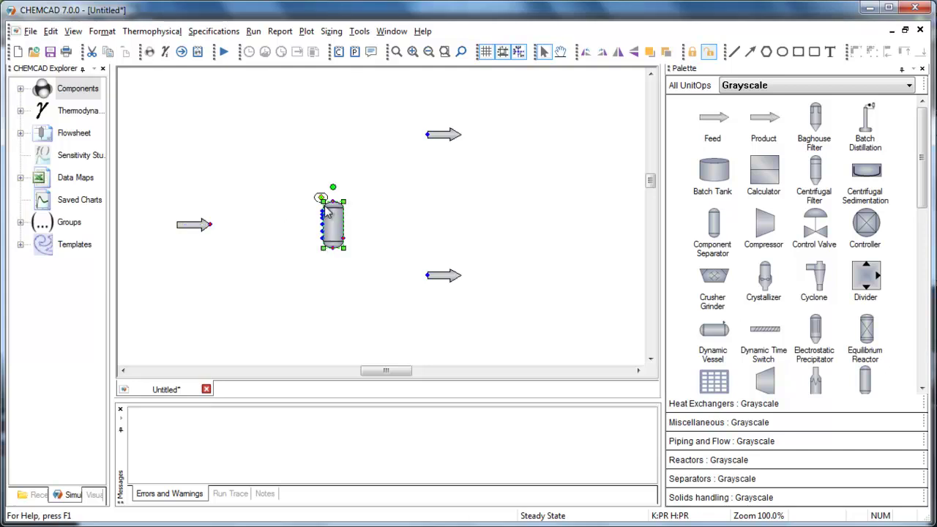
left_click(210, 226)
Connect feed to vessel inlet, vessel top to upper product, and vessel bottom to lower product.
left_click(211, 225)
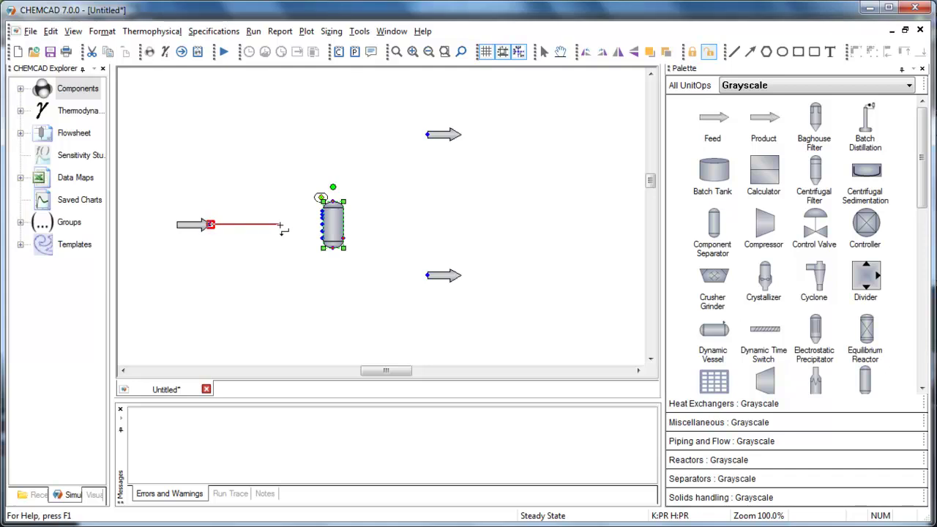
left_click(322, 228)
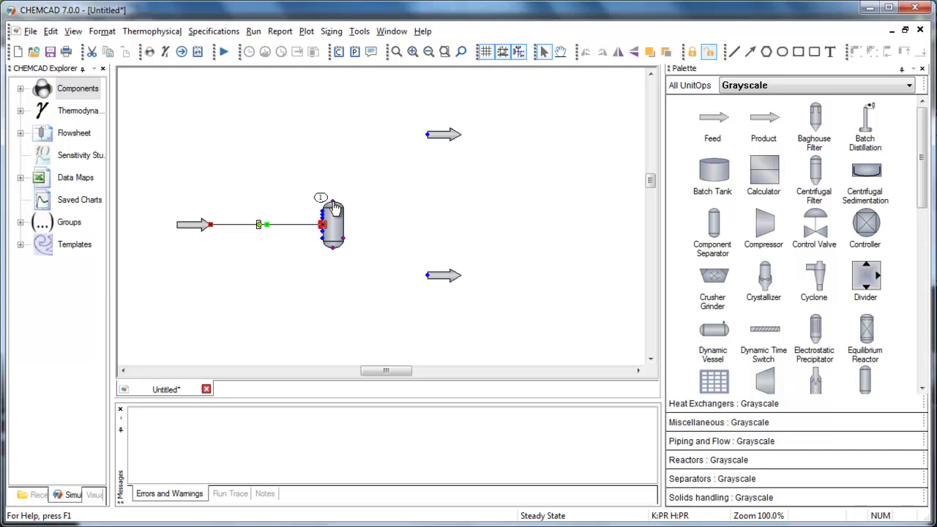
left_click(332, 200)
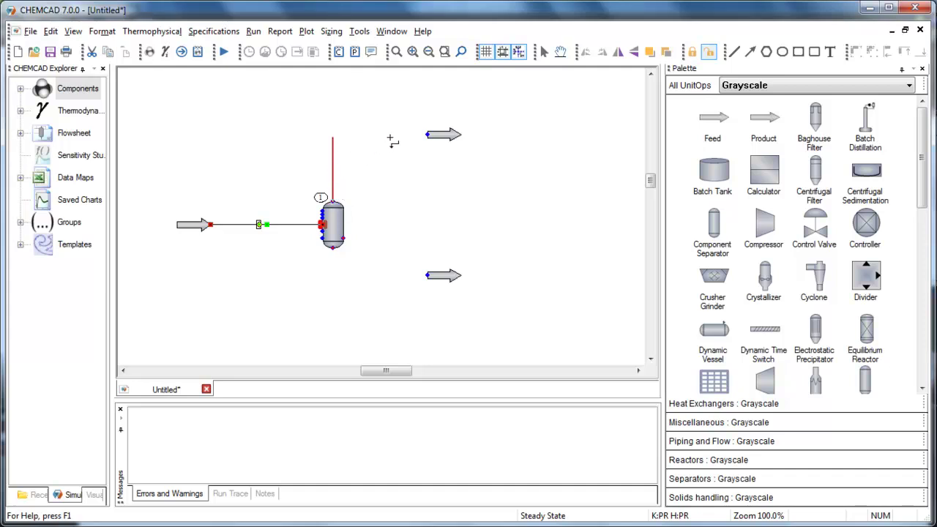
left_click(428, 135)
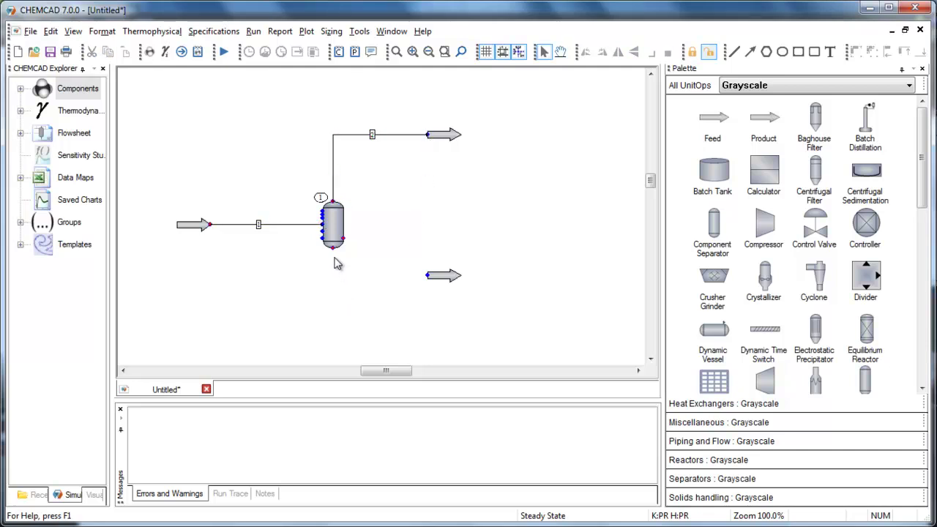
left_click(333, 249)
left_click(427, 275)
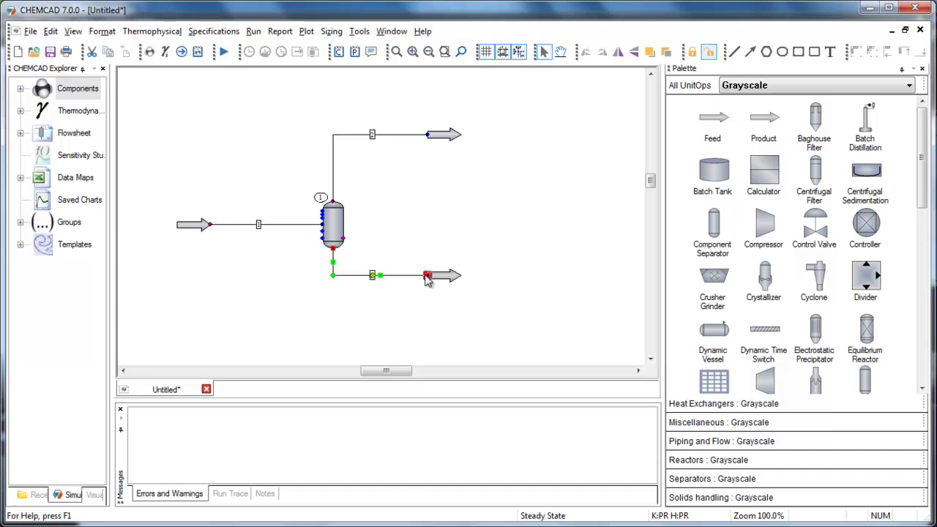
left_click(490, 208)
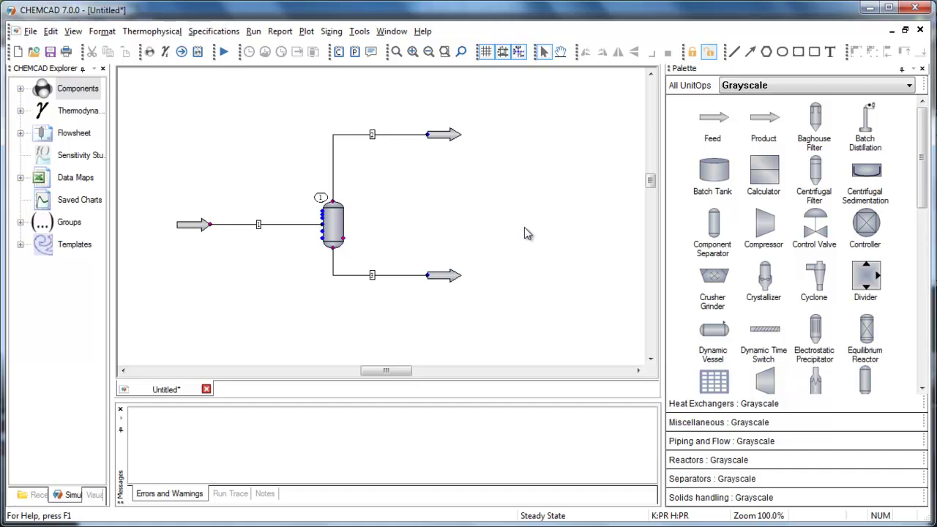
Add an unconnected compressor beside the vapor line and nudge the flash vessel back into place.
left_click_drag(763, 223, 396, 177)
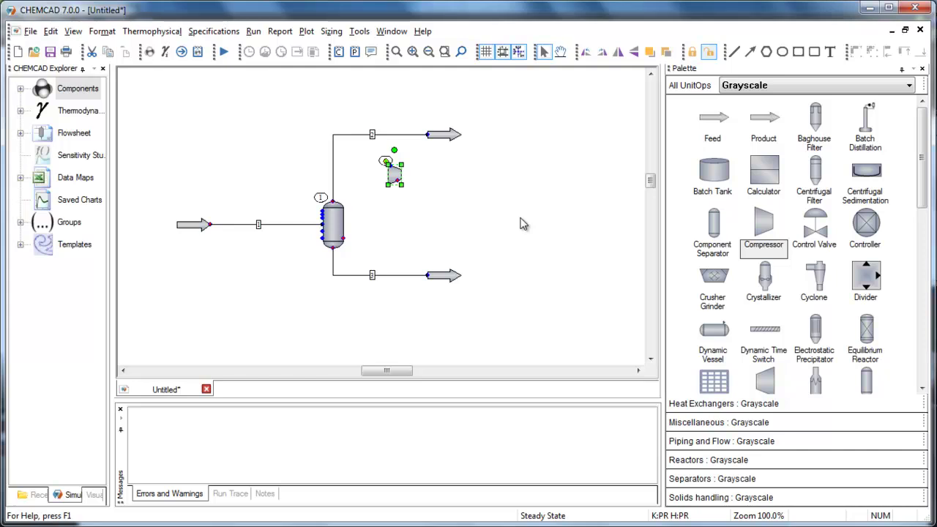
left_click(333, 227)
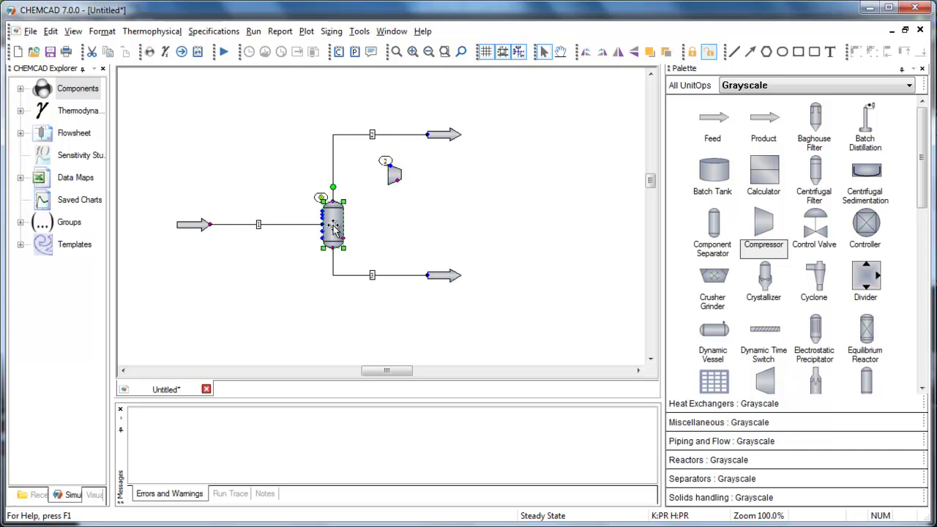
left_click_drag(333, 228, 333, 192)
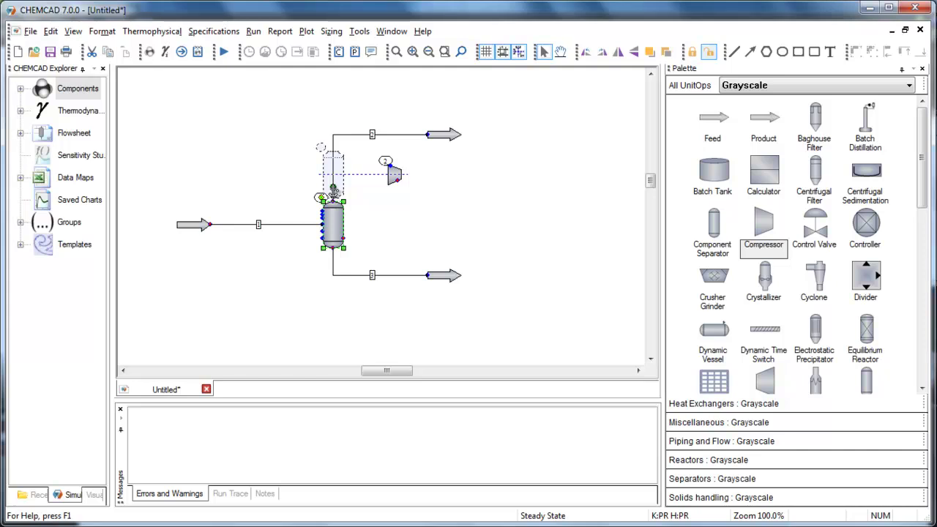
left_click_drag(333, 192, 335, 233)
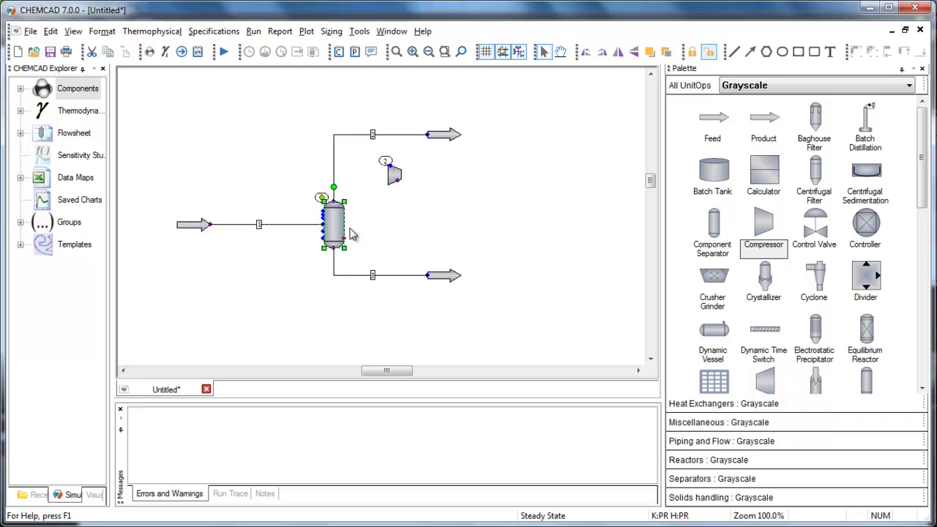
left_click(437, 232)
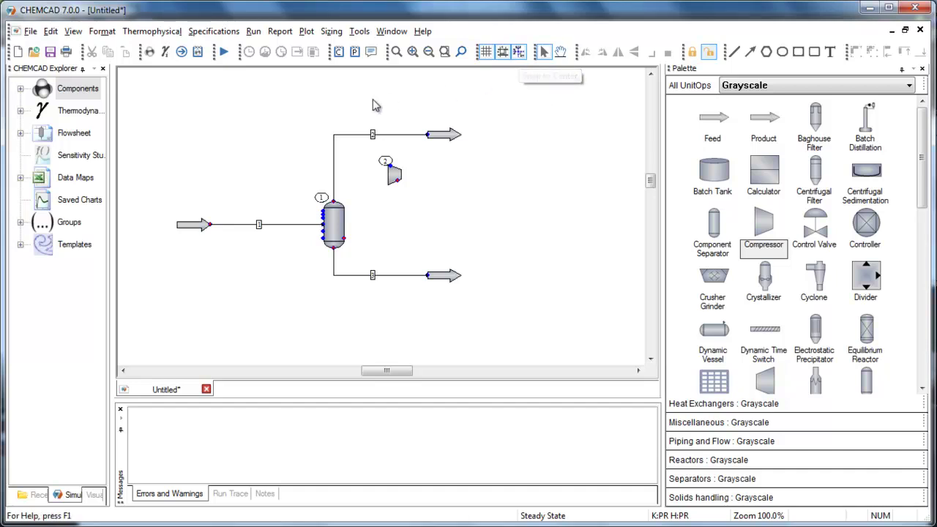
left_click(73, 32)
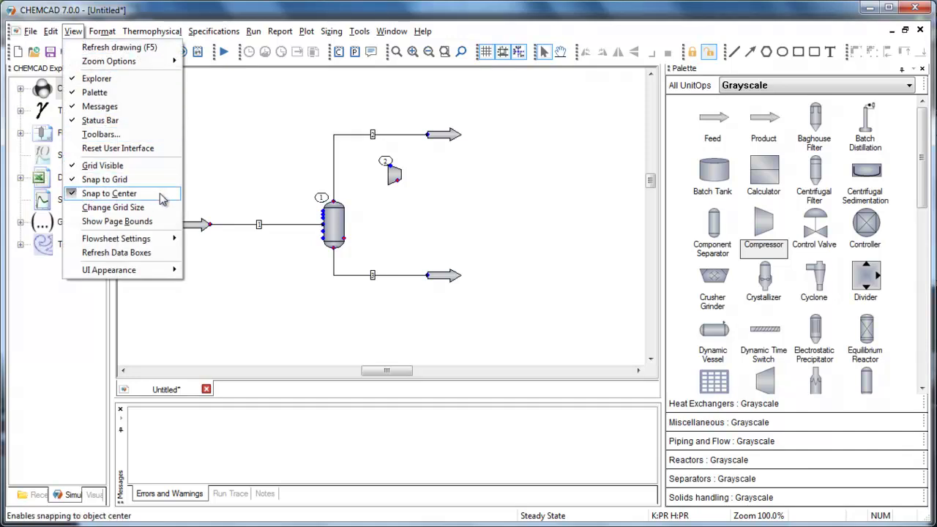
left_click(246, 173)
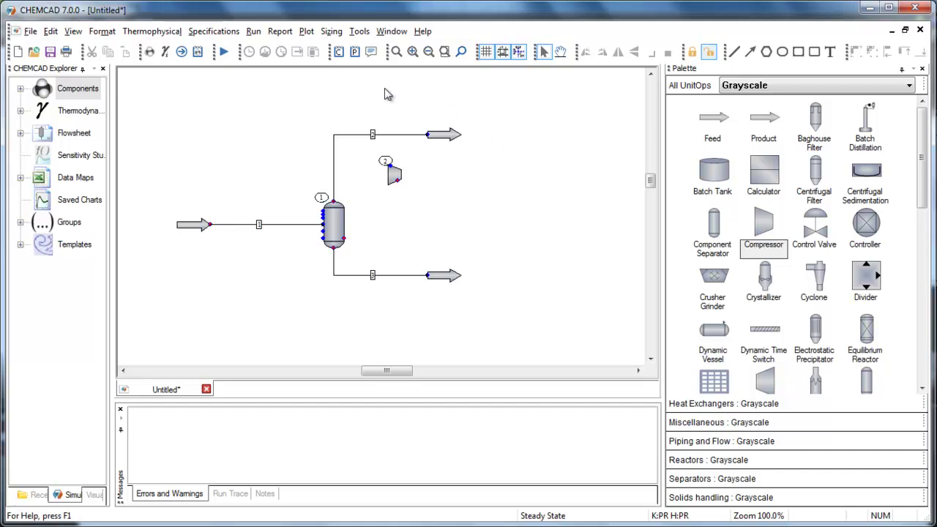
left_click(159, 35)
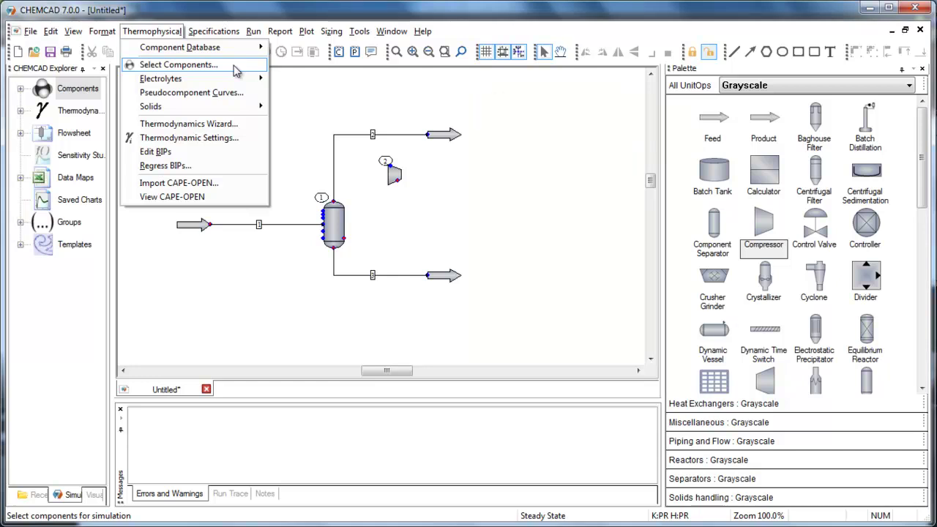
left_click(308, 110)
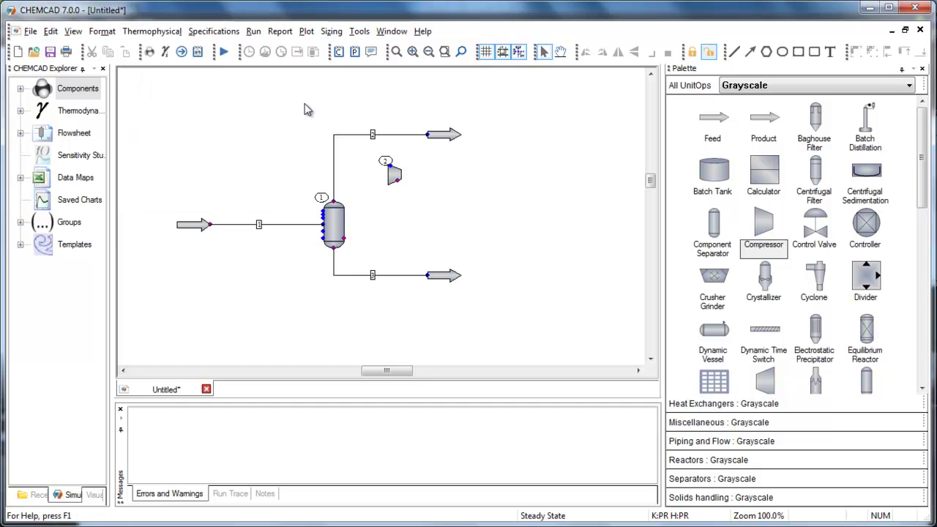
left_click(280, 32)
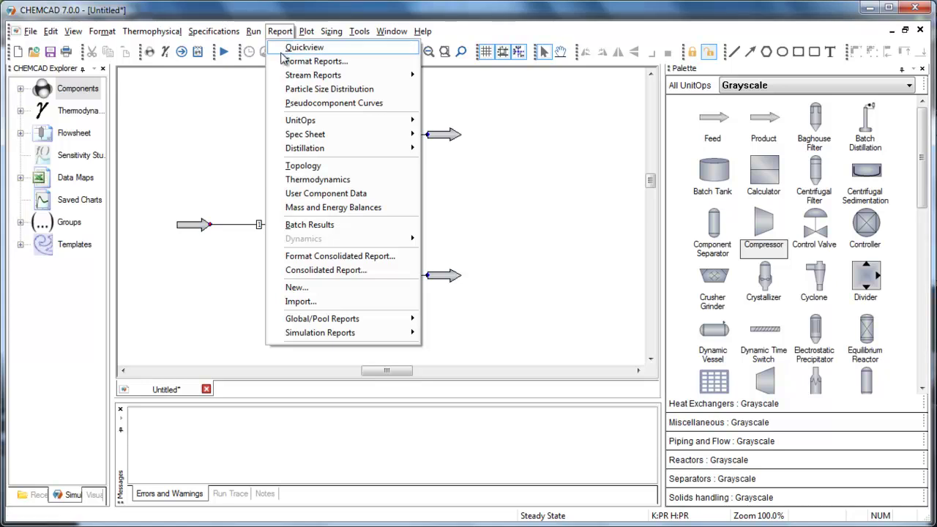
mouse_move(281, 78)
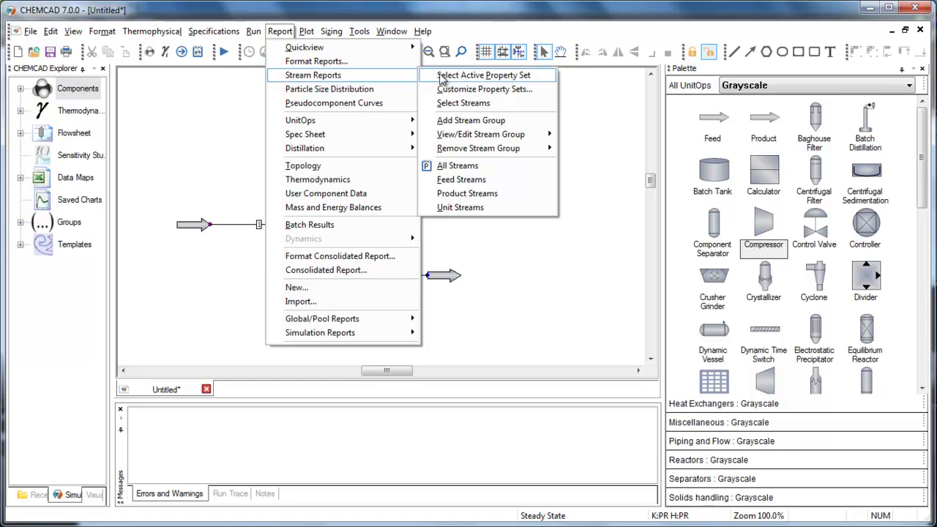
mouse_move(464, 82)
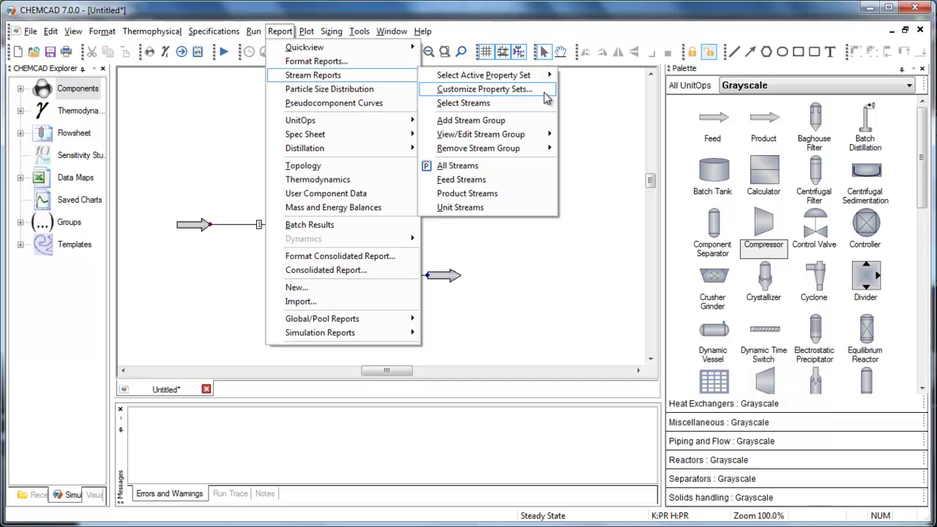
mouse_move(553, 79)
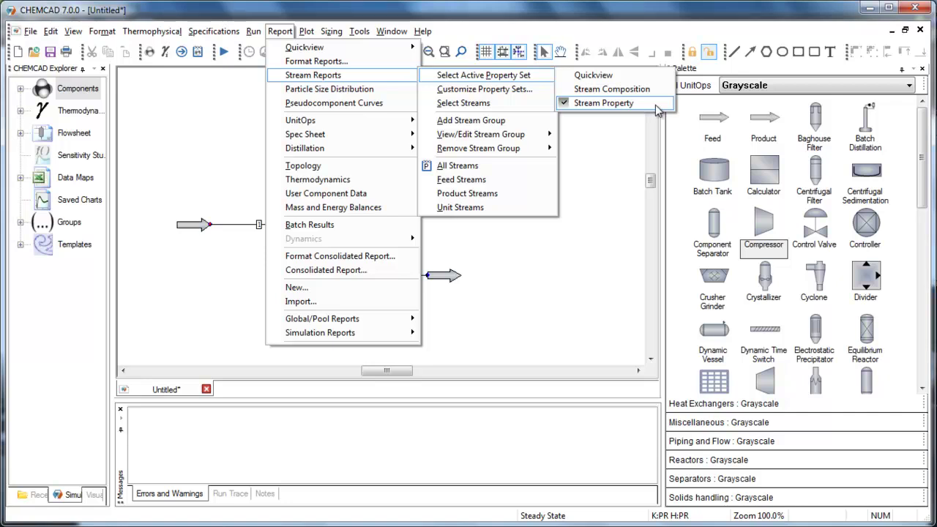
left_click(615, 146)
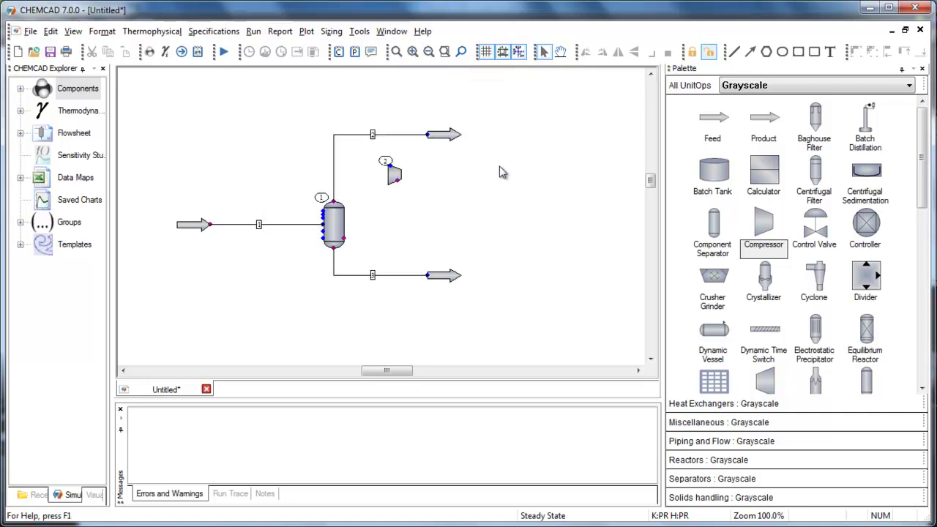
right_click(234, 230)
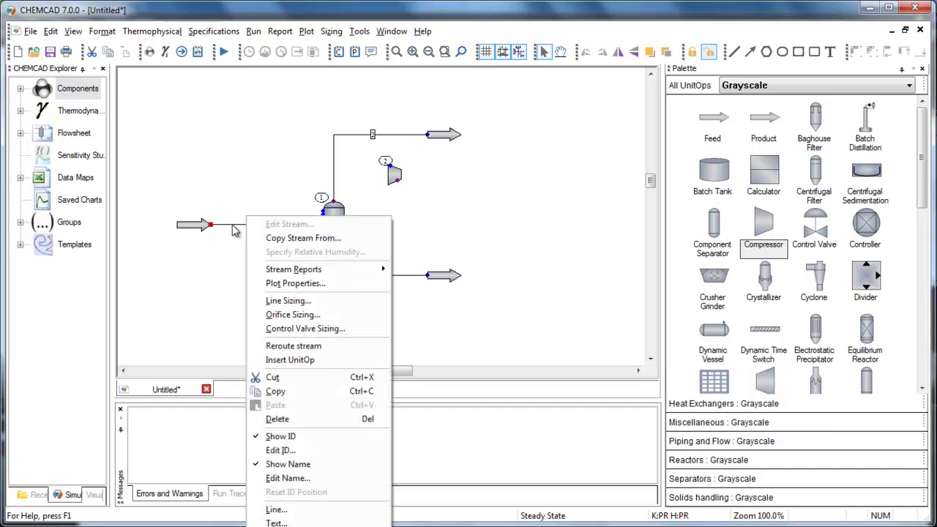
mouse_move(329, 270)
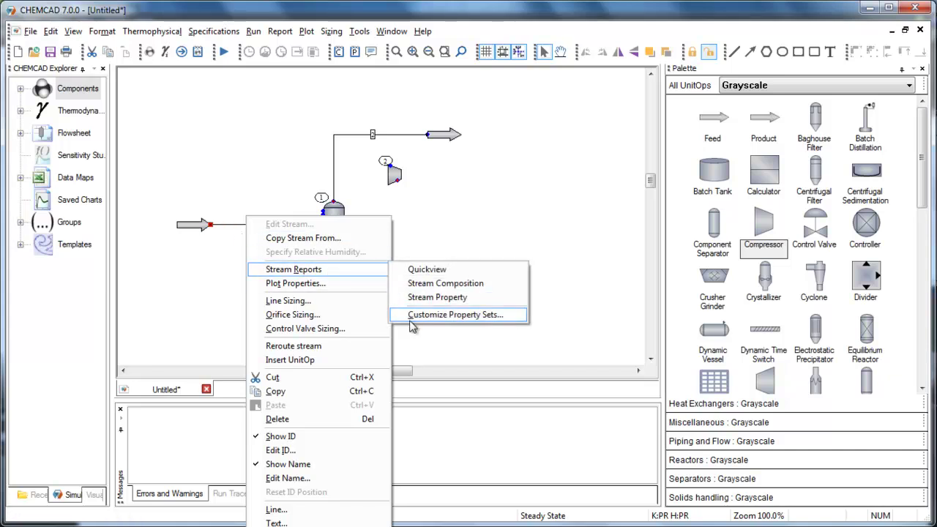
left_click(431, 341)
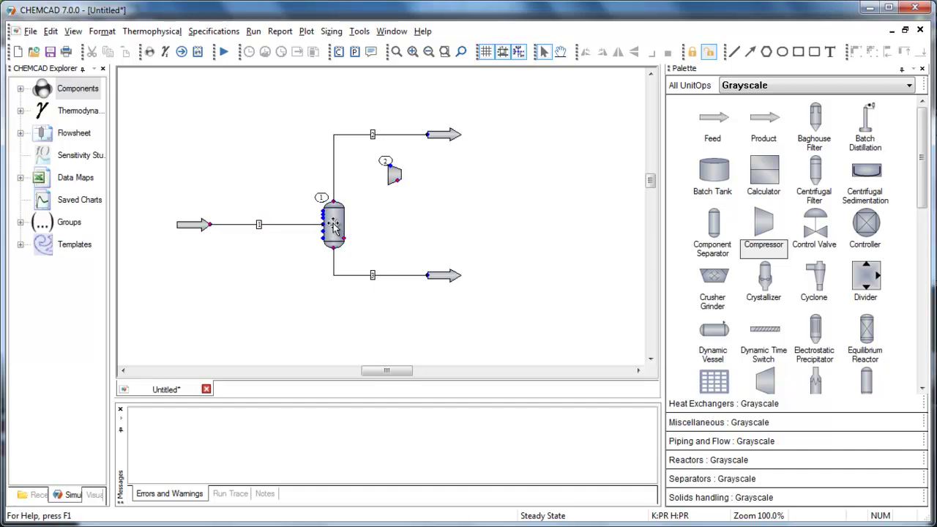
right_click(335, 228)
mouse_move(431, 194)
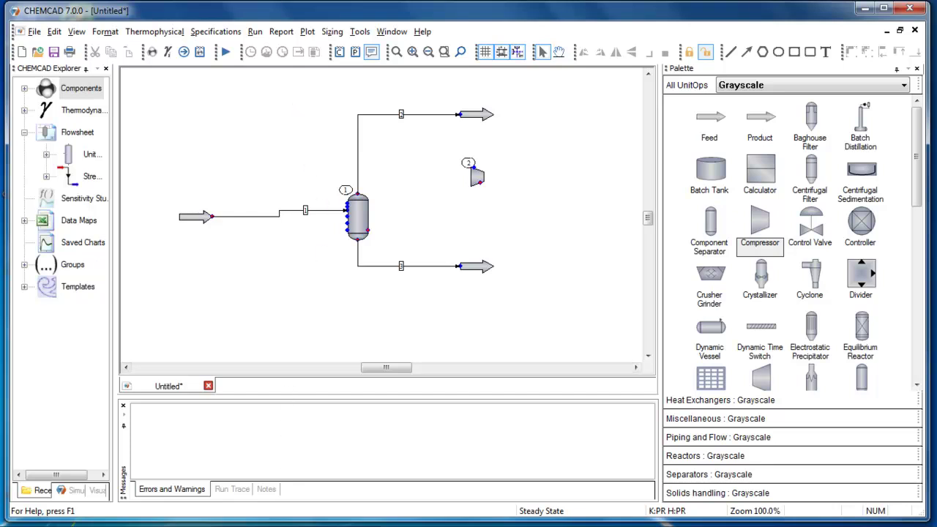
Review the earlier topology report in Word, then generate a new one via Report > Topology.
left_click(279, 520)
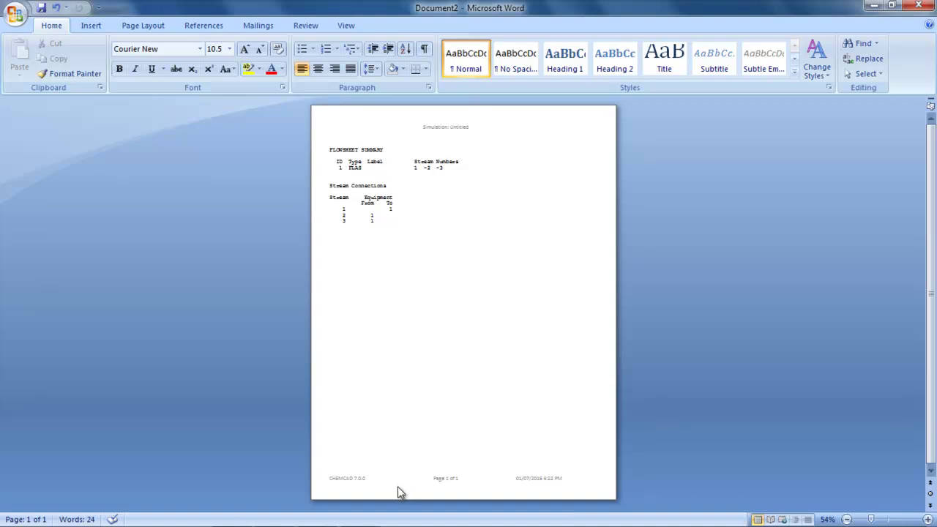
left_click(233, 517)
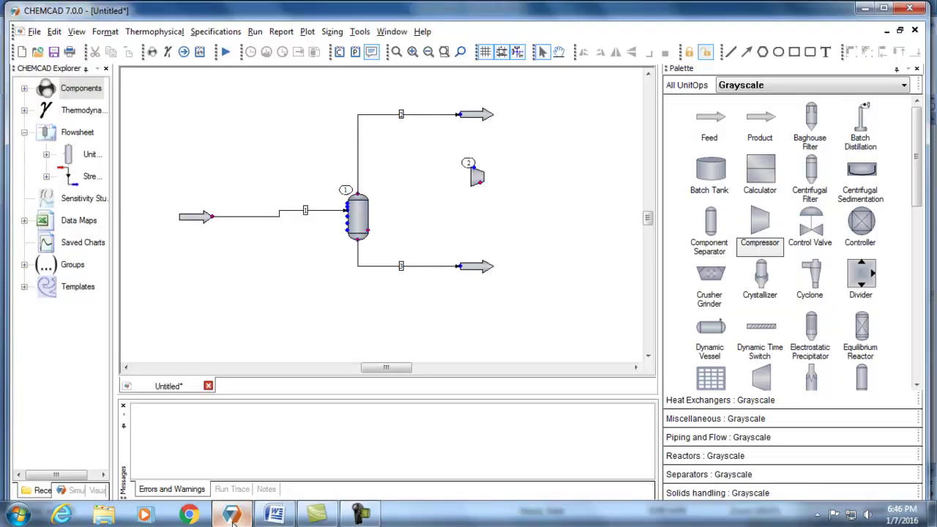
left_click(282, 33)
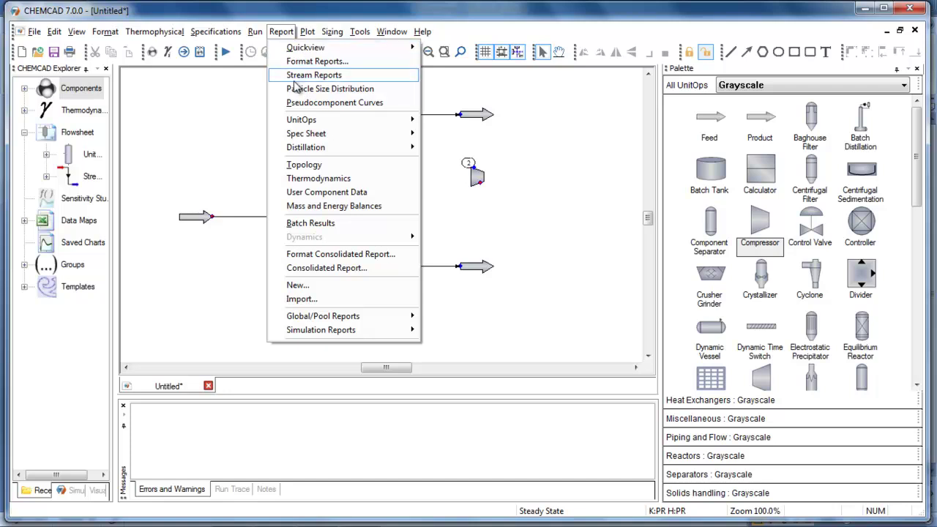
left_click(319, 166)
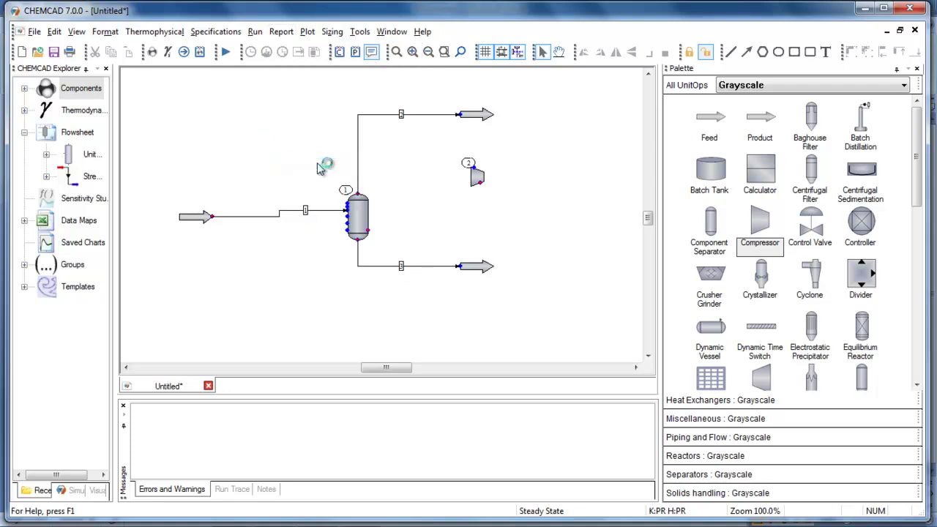